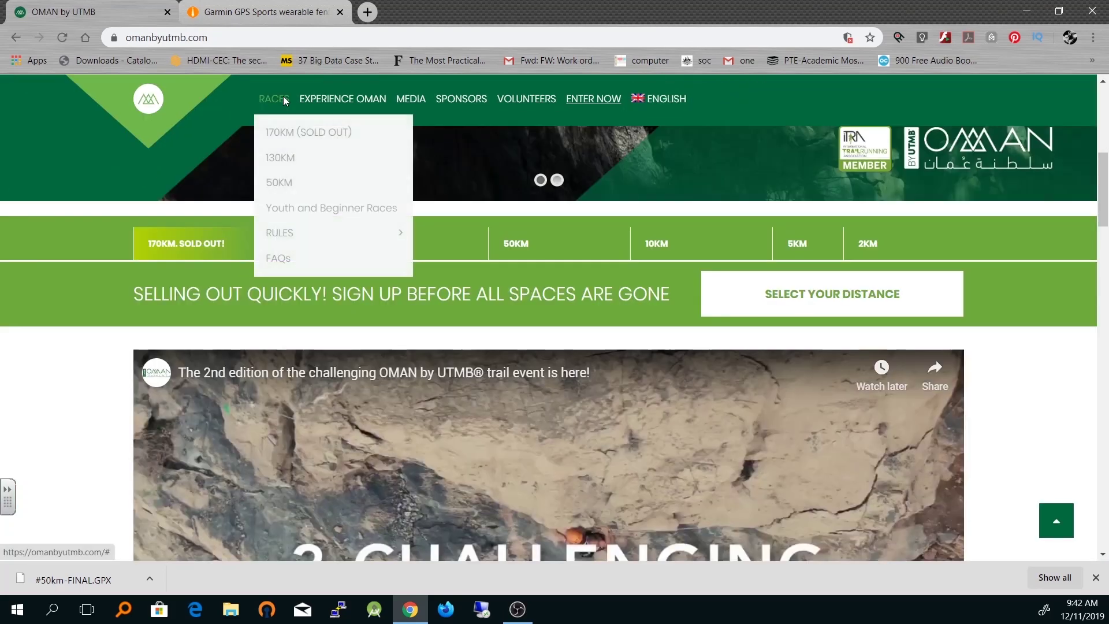
# - Open the 50KM race page, then open the downloaded utmb50k.GPX from Downloads in Notepad++
pyautogui.click(280, 184)
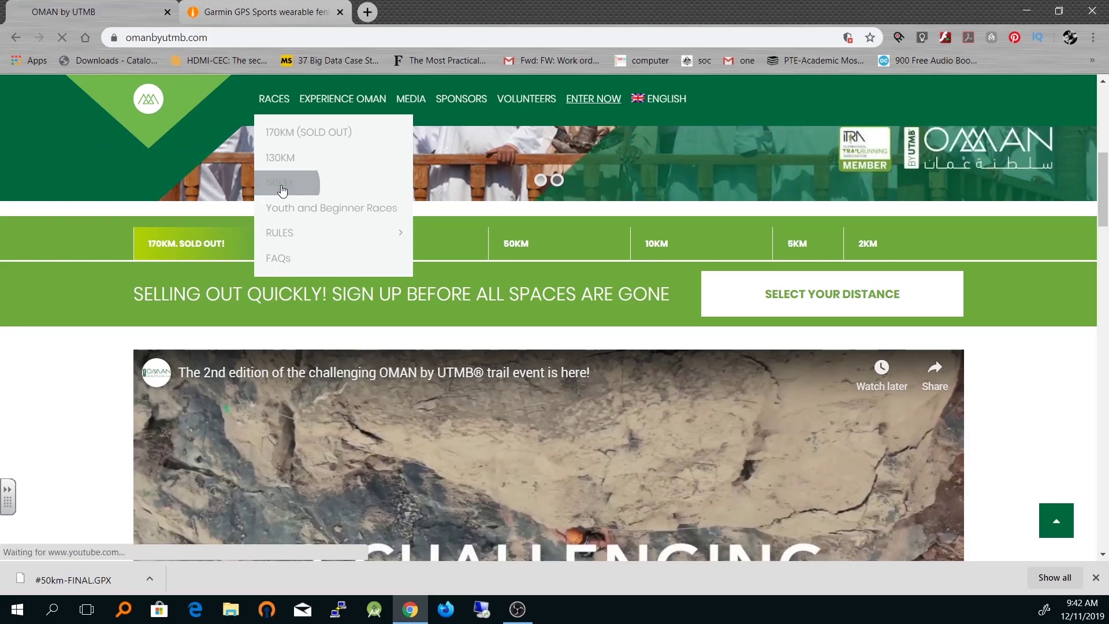
pyautogui.scroll(-5, 437, 280)
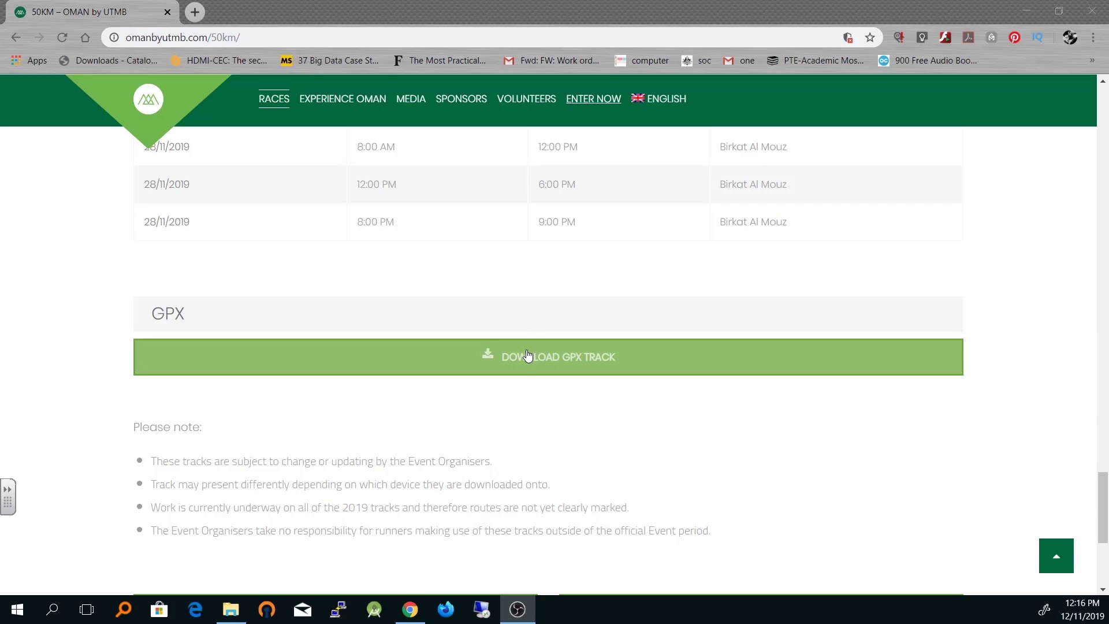
pyautogui.click(230, 610)
pyautogui.click(69, 251)
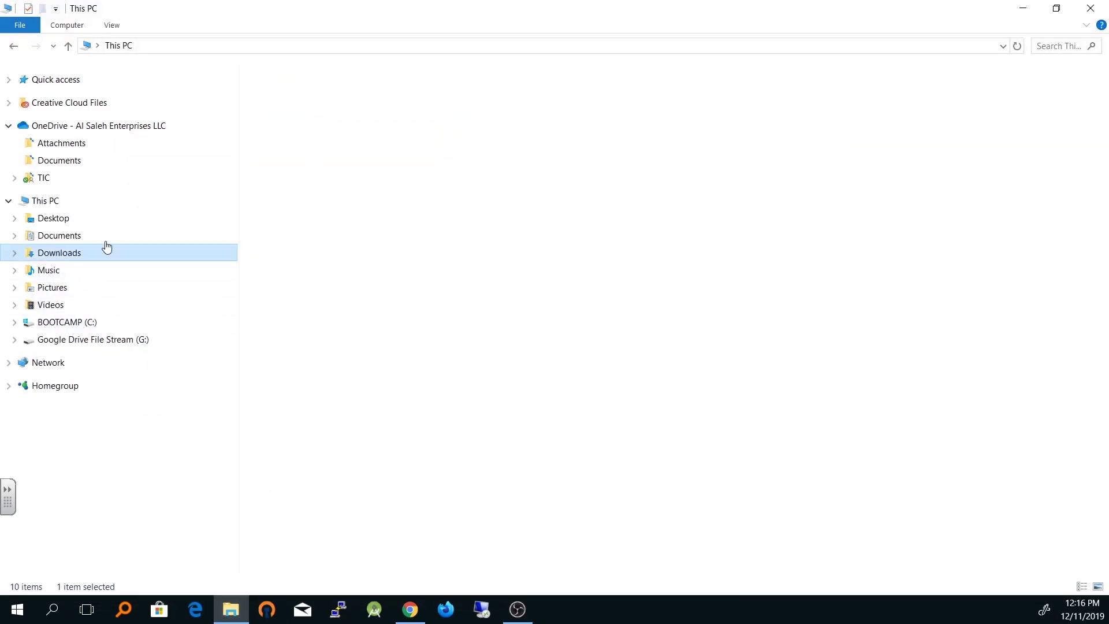
pyautogui.rightClick(287, 109)
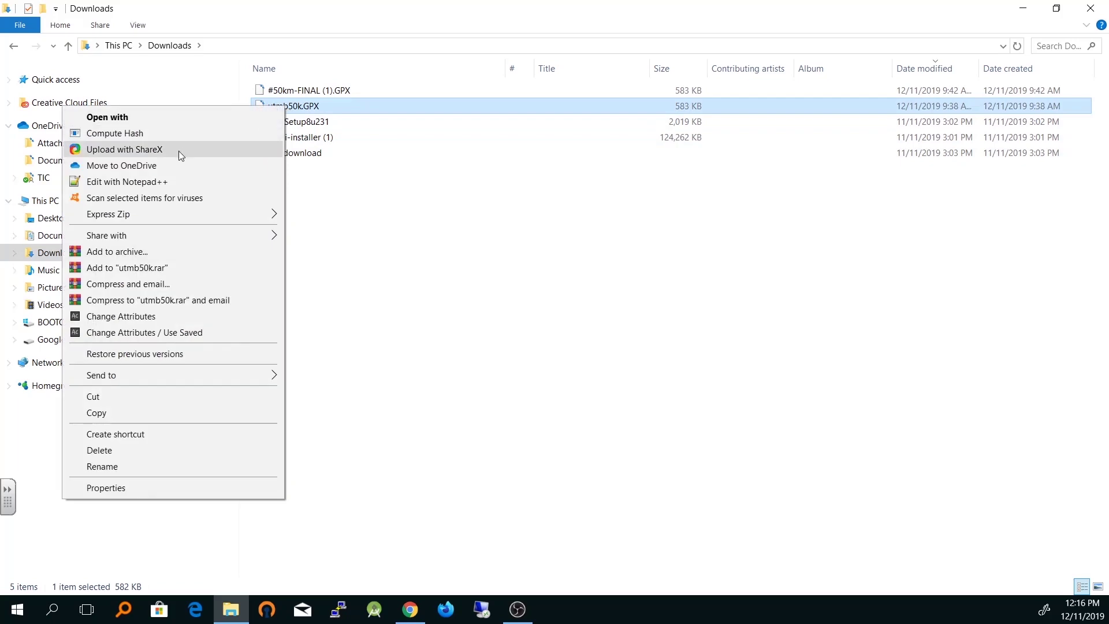
pyautogui.click(132, 184)
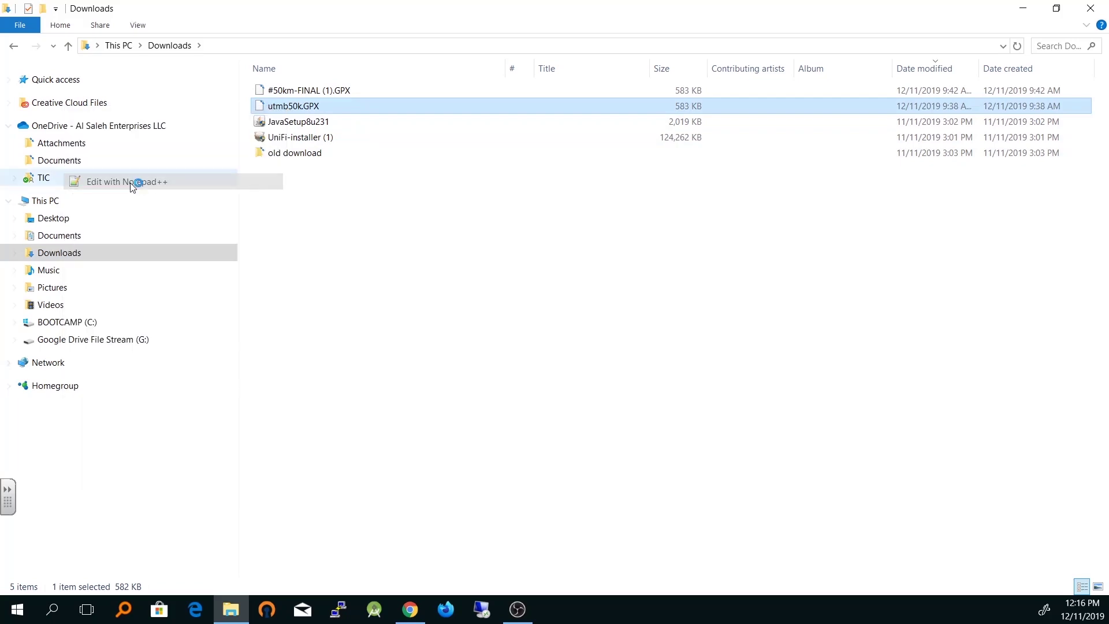
# - Add the note 'These are the way point' after the first waypoint's closing tag on line 15
pyautogui.click(174, 212)
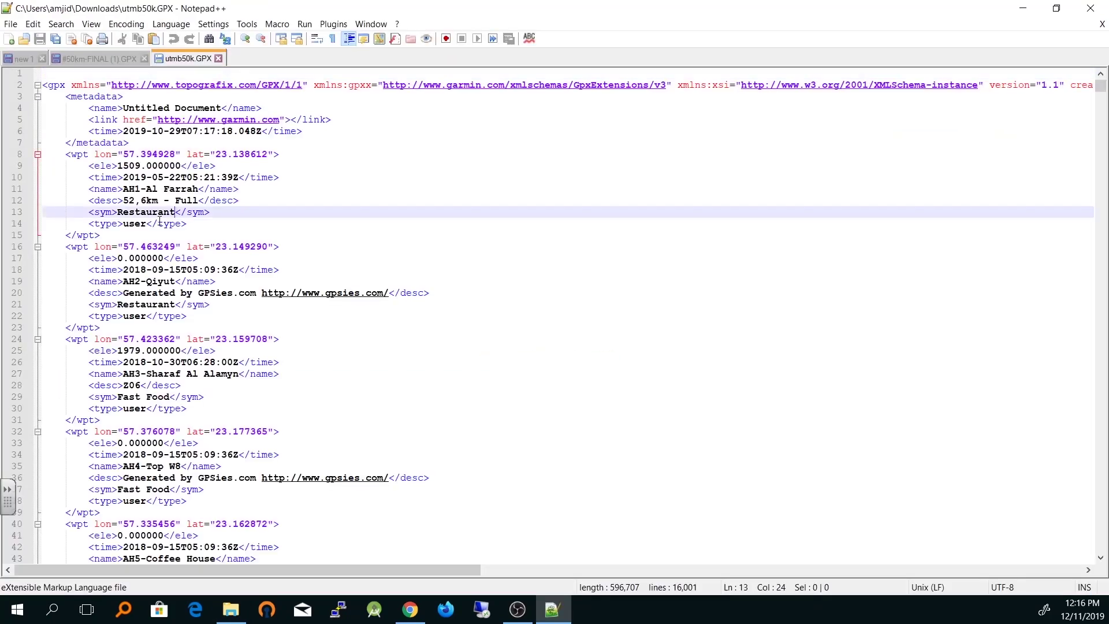
pyautogui.click(81, 249)
pyautogui.click(108, 236)
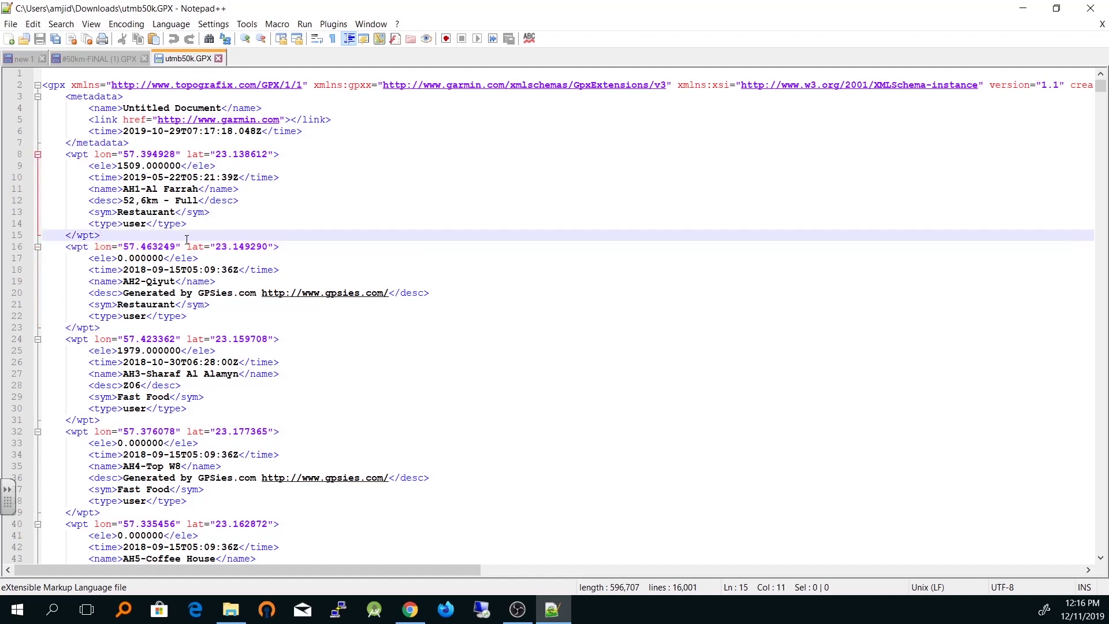
pyautogui.write('Th')
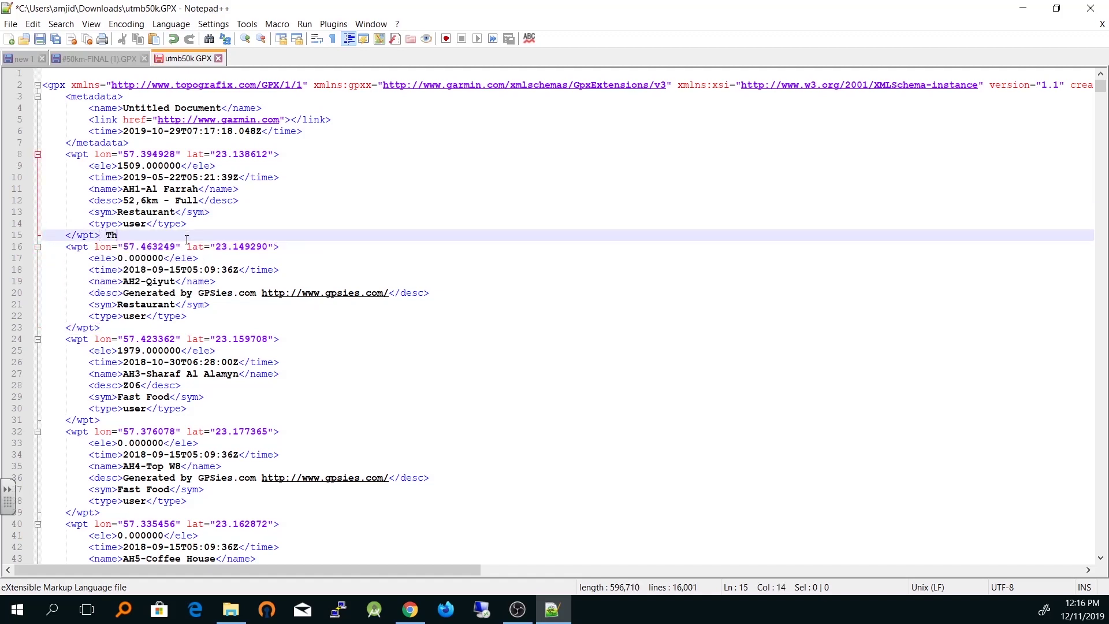
pyautogui.write('ese are the way points??')
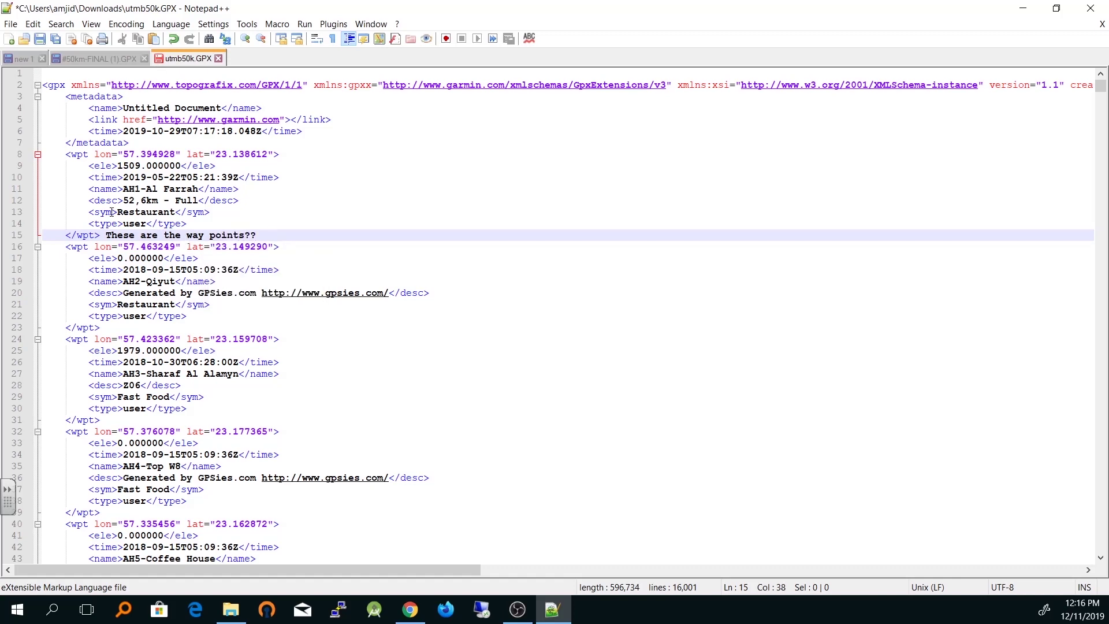
pyautogui.keyDown('shift'); pyautogui.click(63, 235); pyautogui.keyUp('shift')
# - Minimise Notepad++ and sign in to Garmin Connect in a new Chrome tab
pyautogui.click(553, 609)
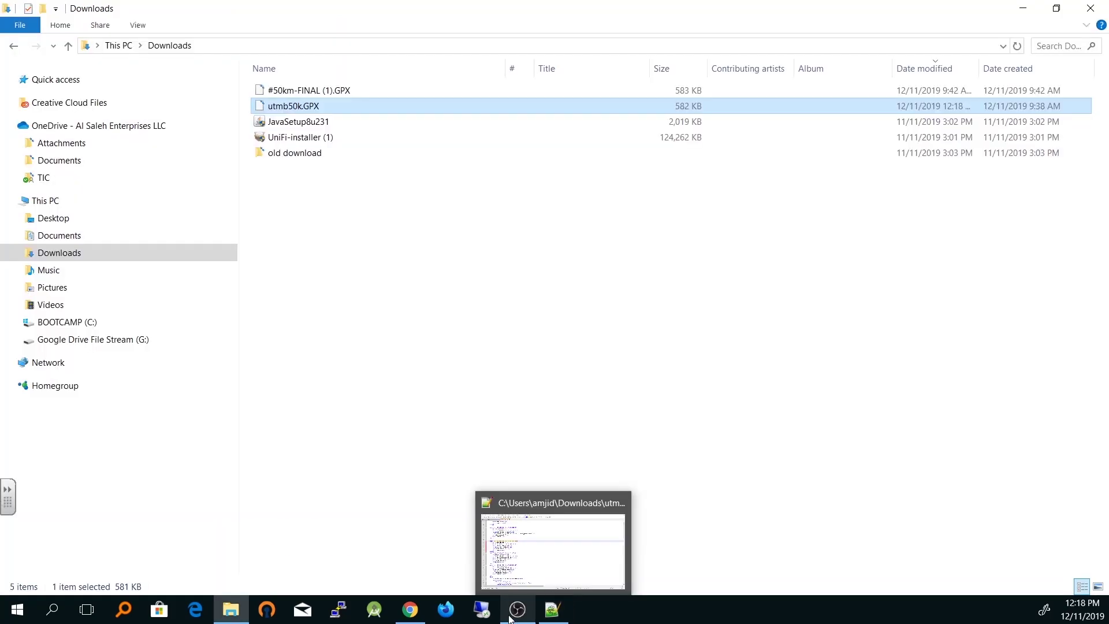
pyautogui.click(410, 609)
pyautogui.click(195, 12)
pyautogui.write('connect.garmin.com')
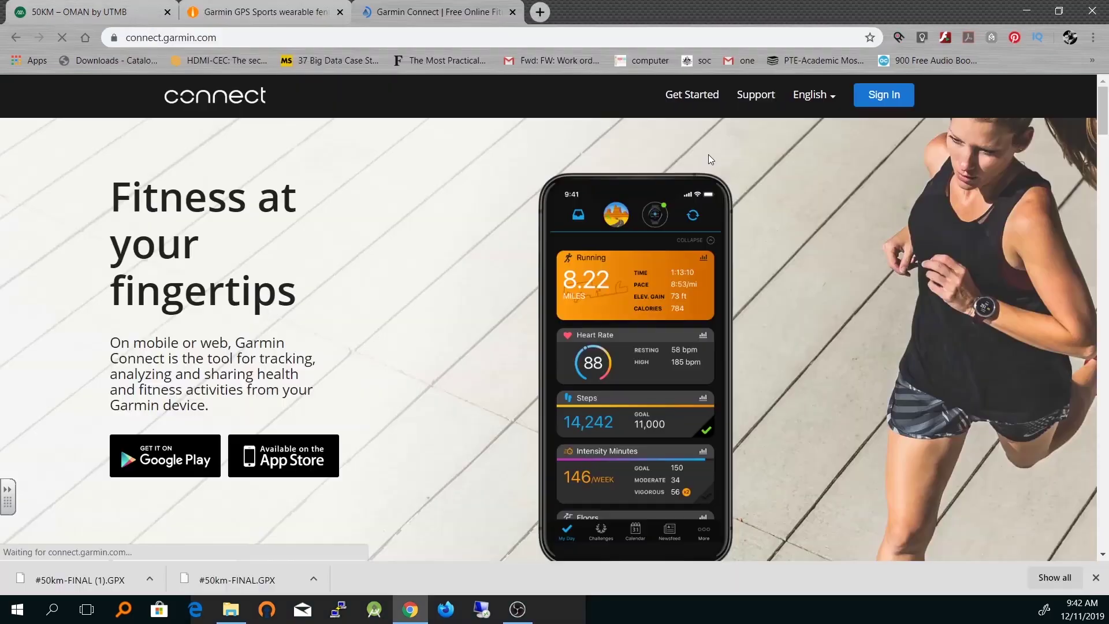
pyautogui.click(884, 102)
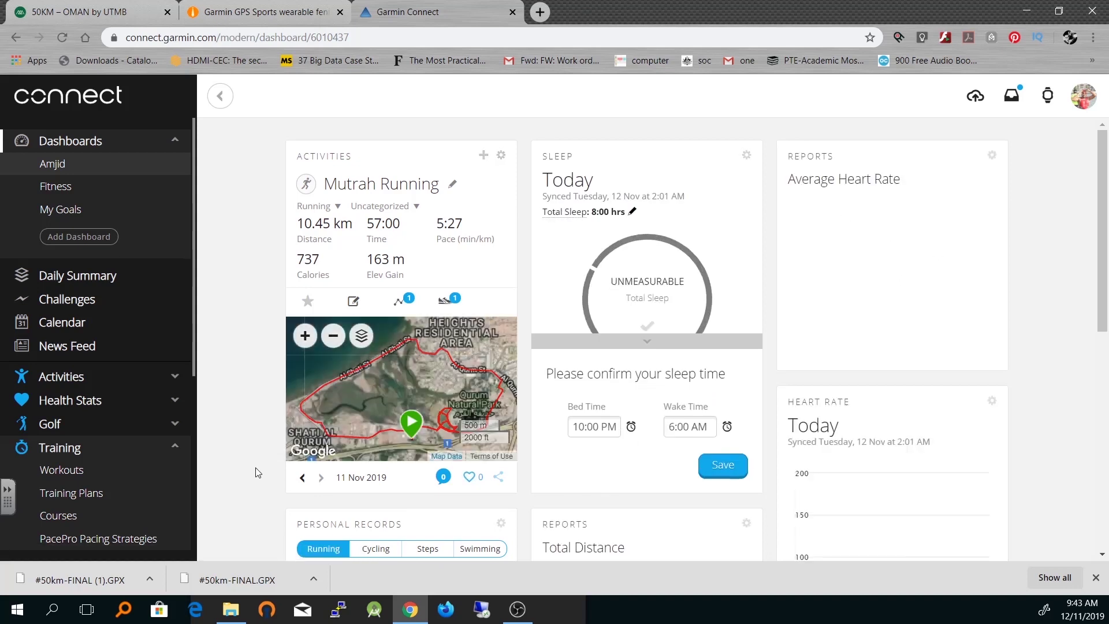
# - Go to Training > Courses in the Garmin Connect sidebar
pyautogui.scroll(-3, 93, 347)
pyautogui.click(89, 306)
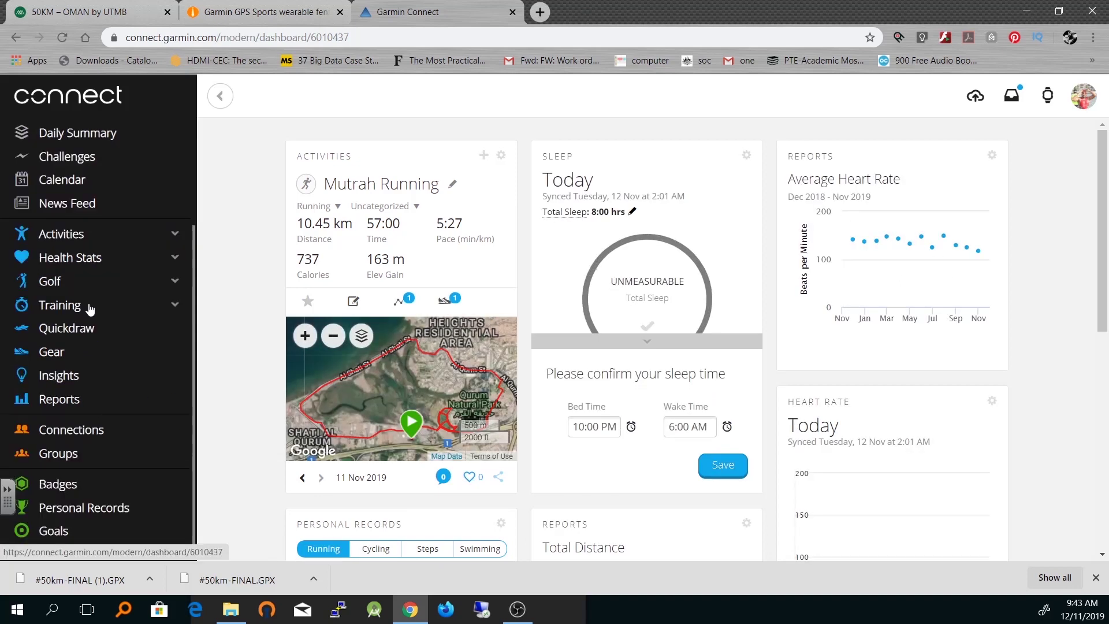
pyautogui.click(172, 306)
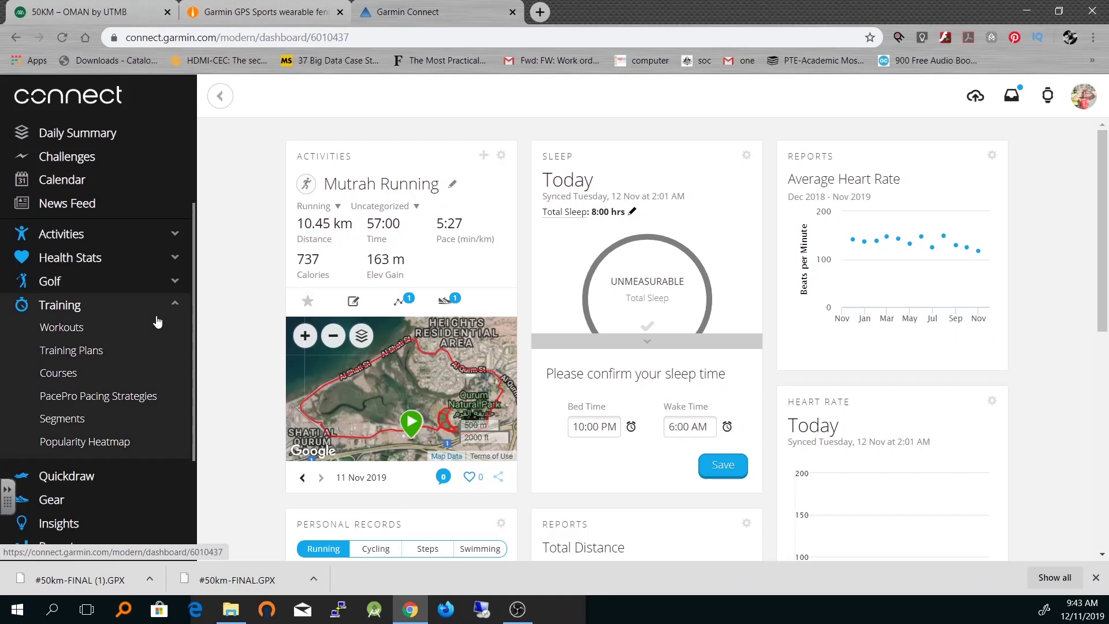
pyautogui.click(67, 376)
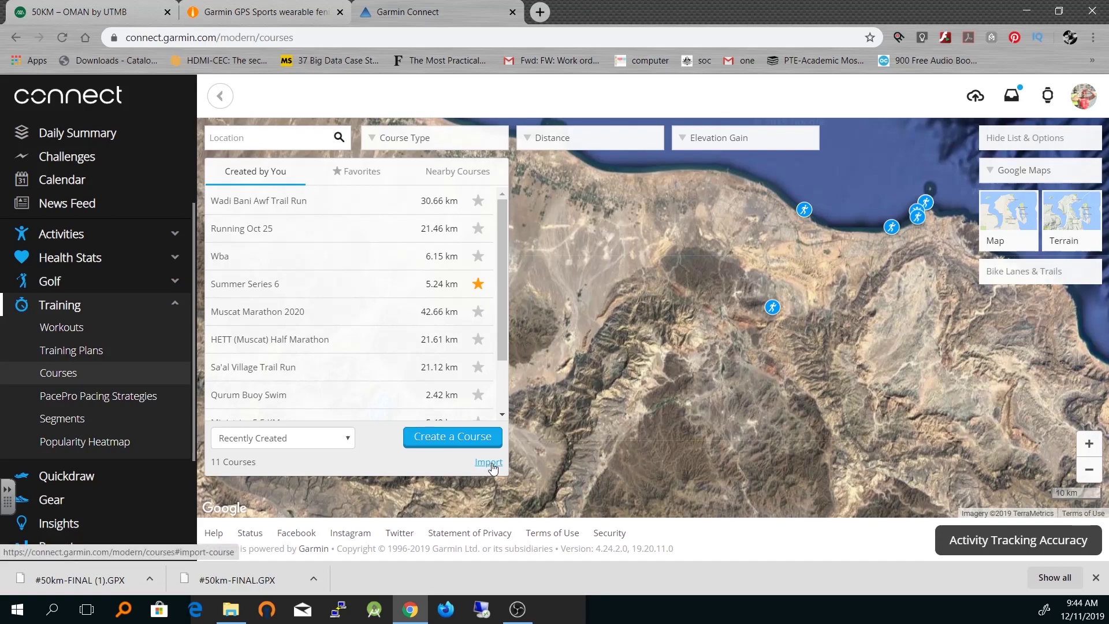
# - Import utmb50k.GPX as a new course and bring up the course type choices
pyautogui.click(489, 463)
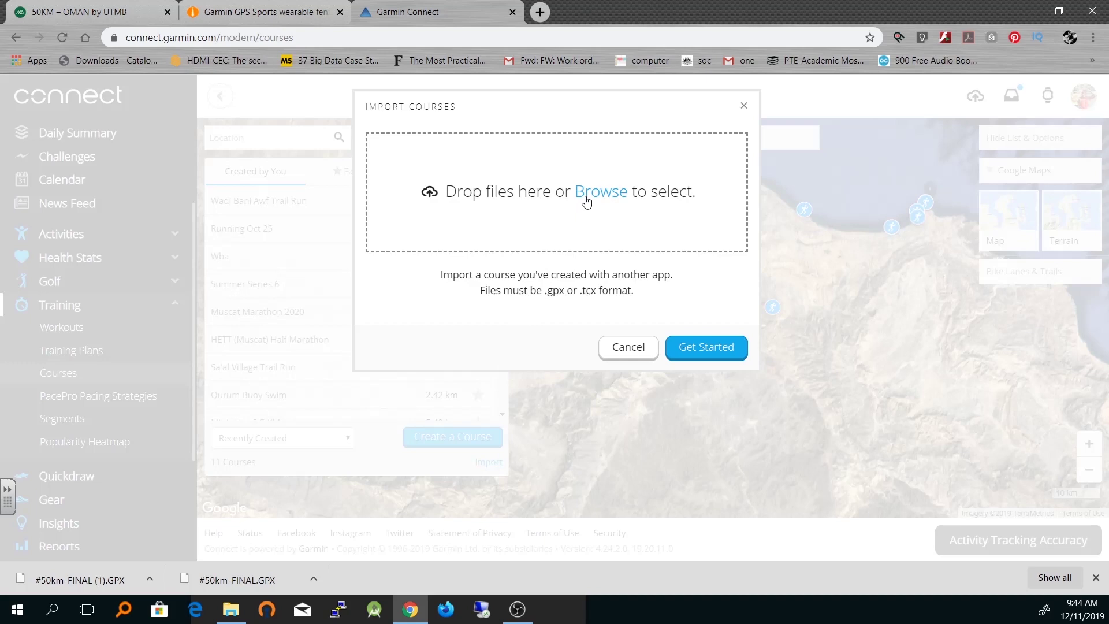
pyautogui.click(587, 196)
pyautogui.doubleClick(178, 119)
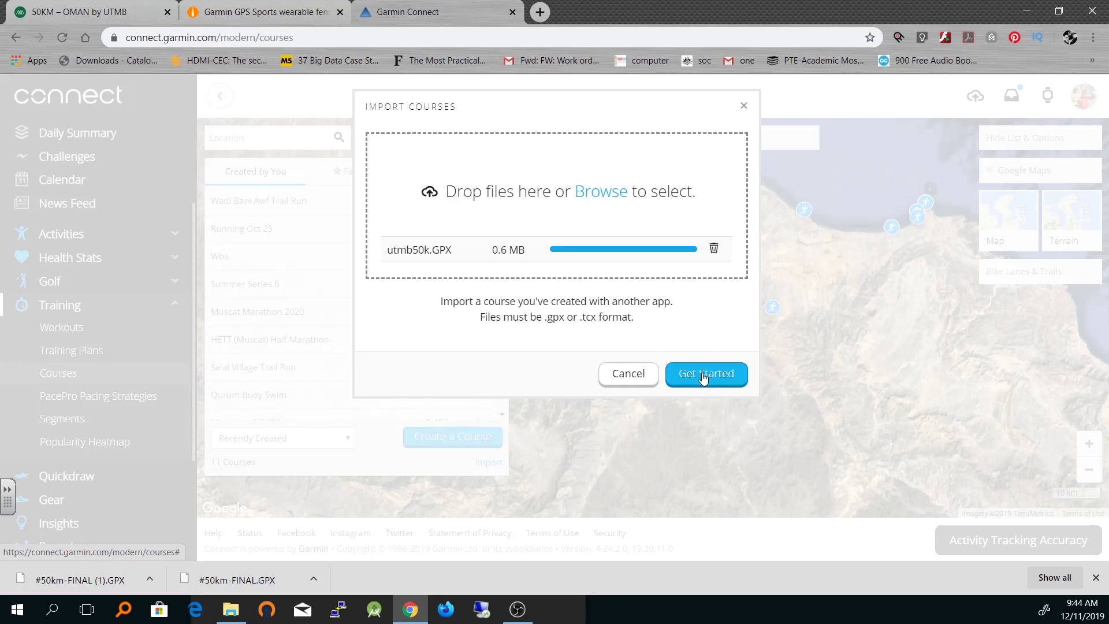
pyautogui.click(703, 374)
pyautogui.click(345, 202)
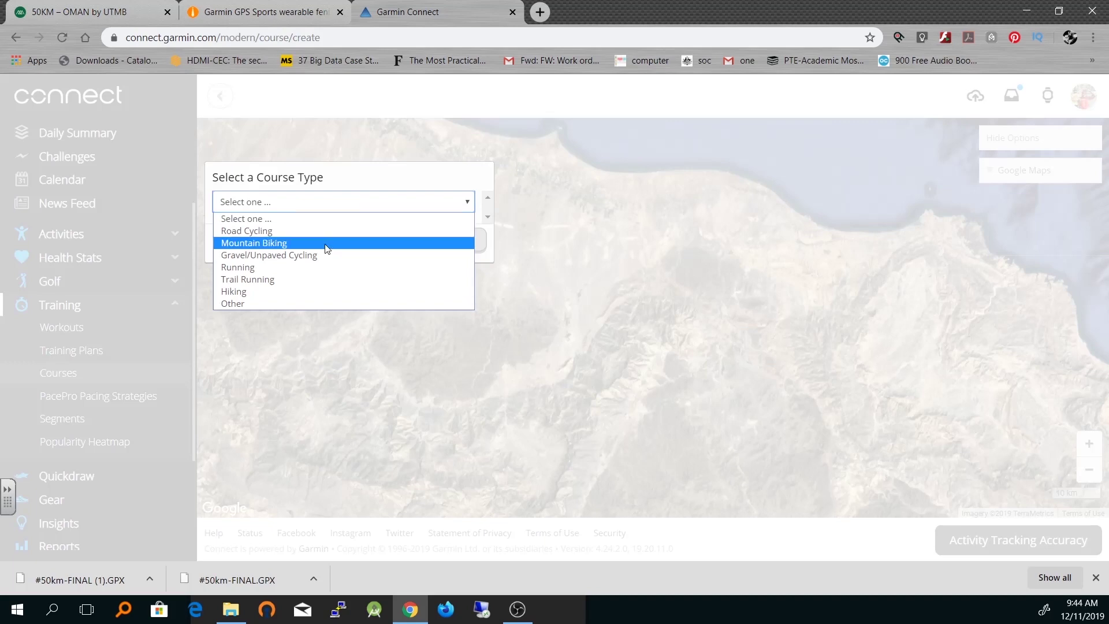
# - Set the course type to Trail Running and load the 51.94 km route
pyautogui.click(272, 279)
pyautogui.click(450, 250)
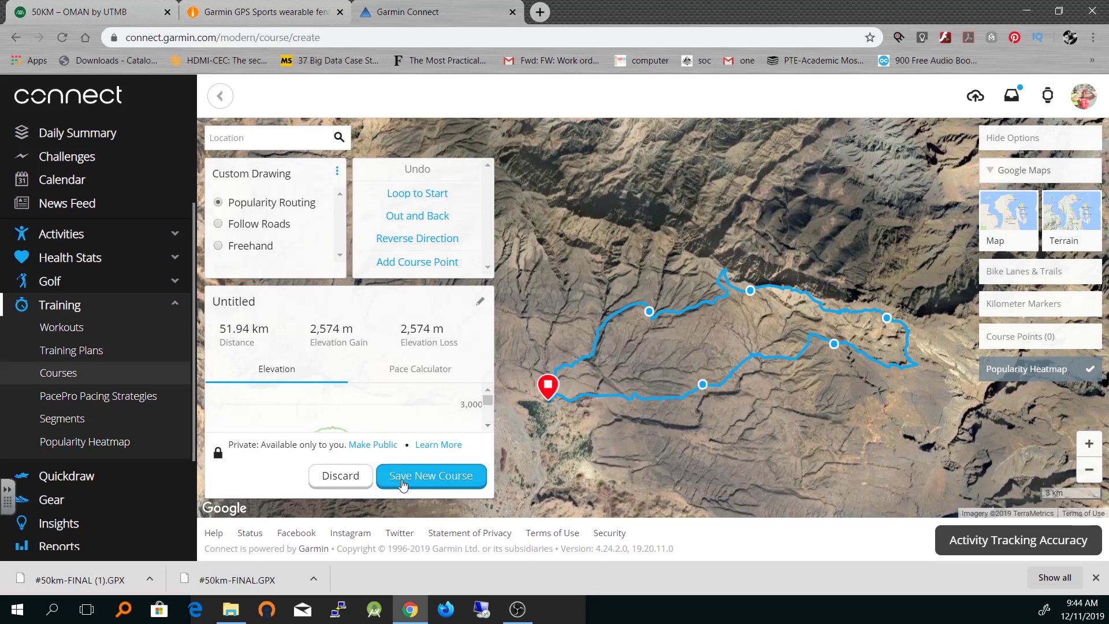
# - Make the course public and save it under the name UTMB_50K_Oman
pyautogui.click(377, 445)
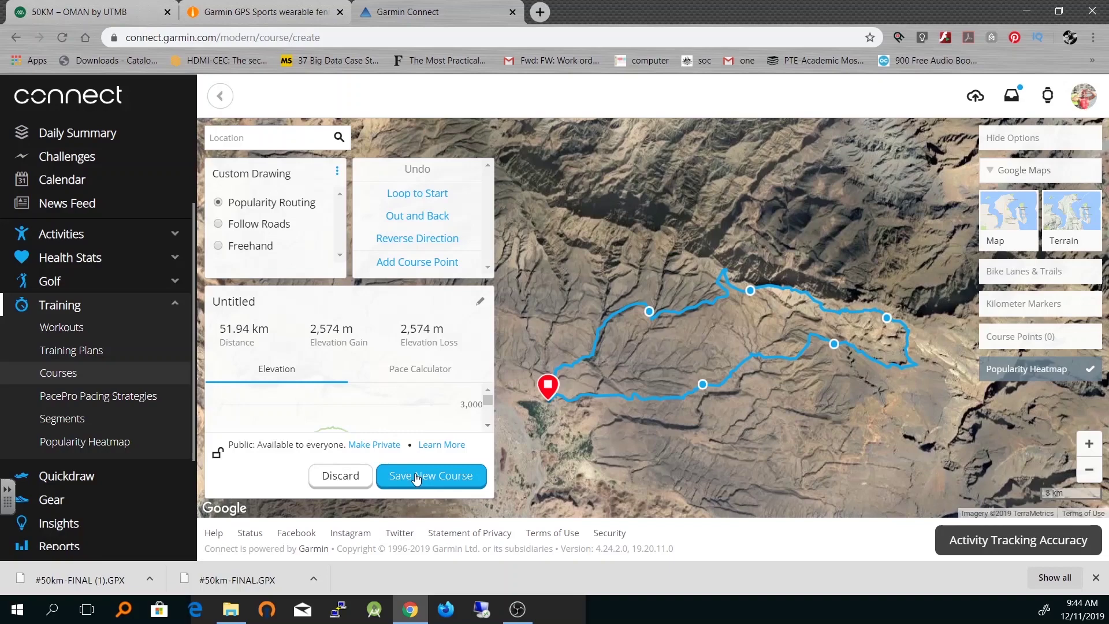
pyautogui.click(436, 479)
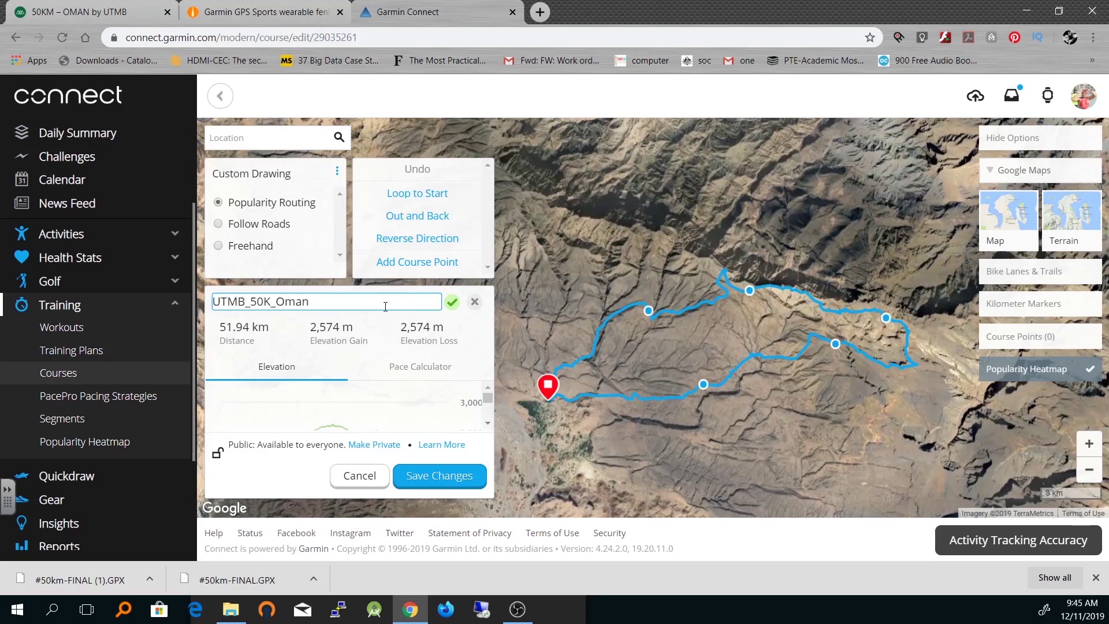
pyautogui.click(452, 301)
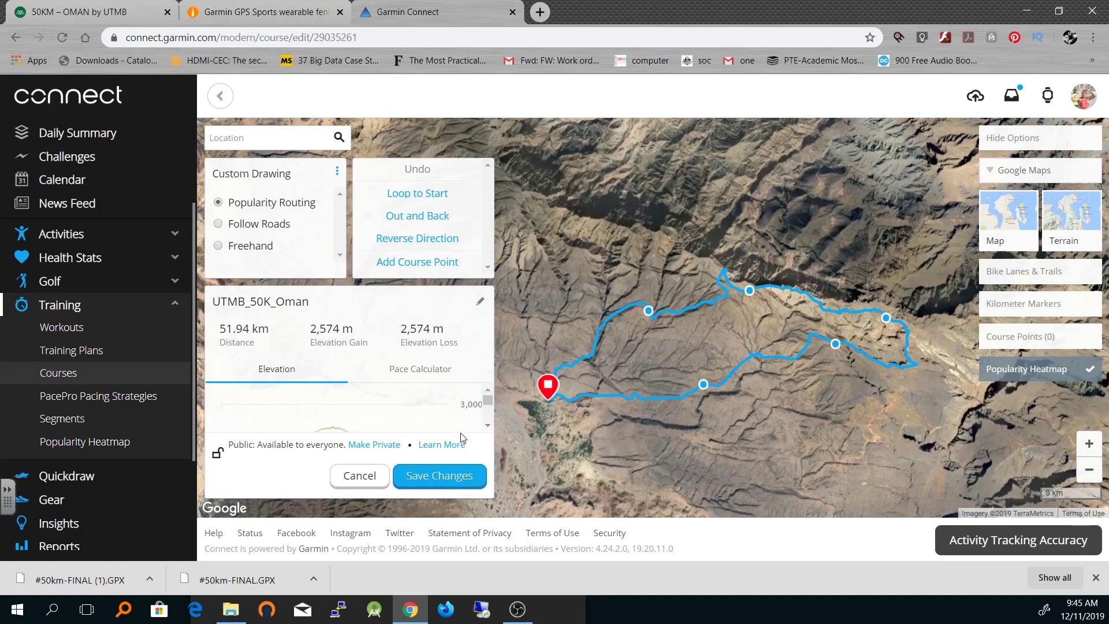
pyautogui.click(445, 477)
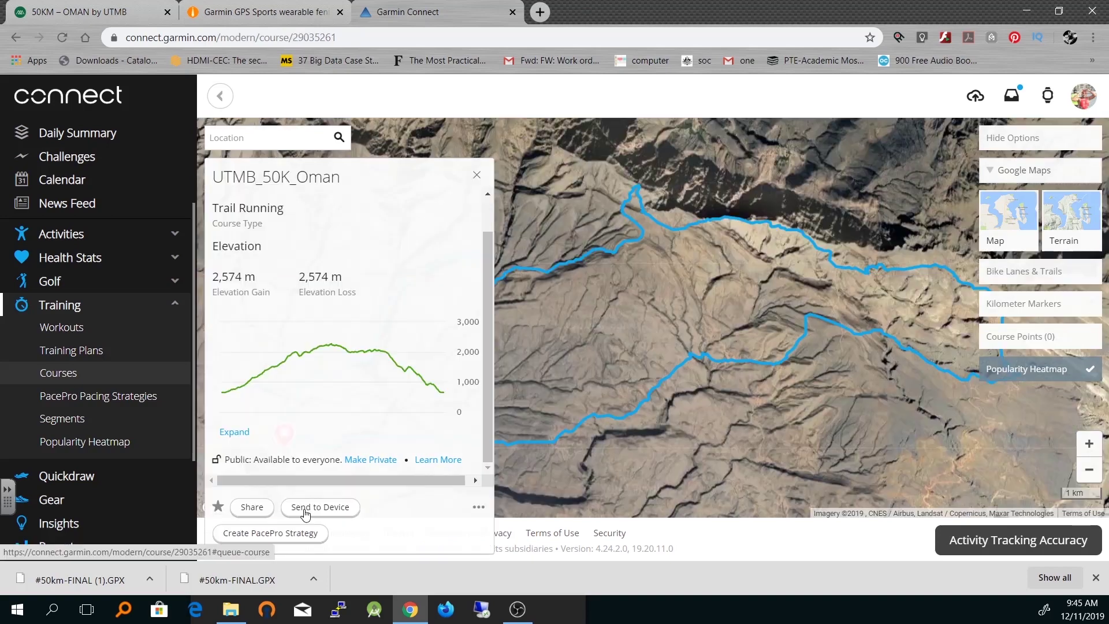
# - Copy the UTMB_50K_Oman course link for a Facebook group post
pyautogui.click(251, 510)
pyautogui.click(552, 330)
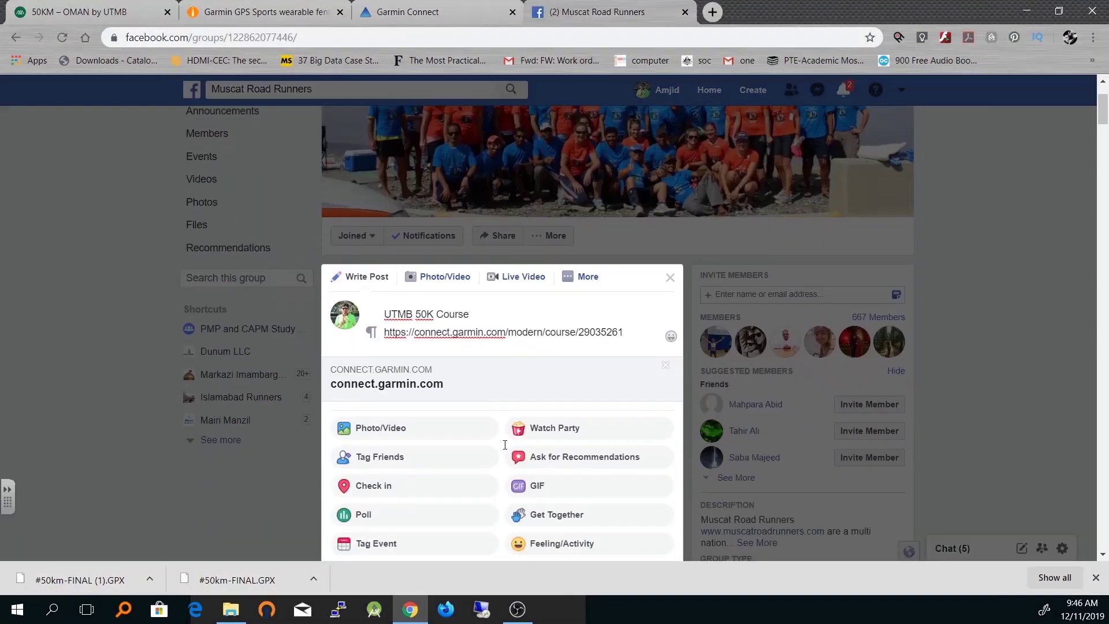
pyautogui.scroll(-5, 532, 459)
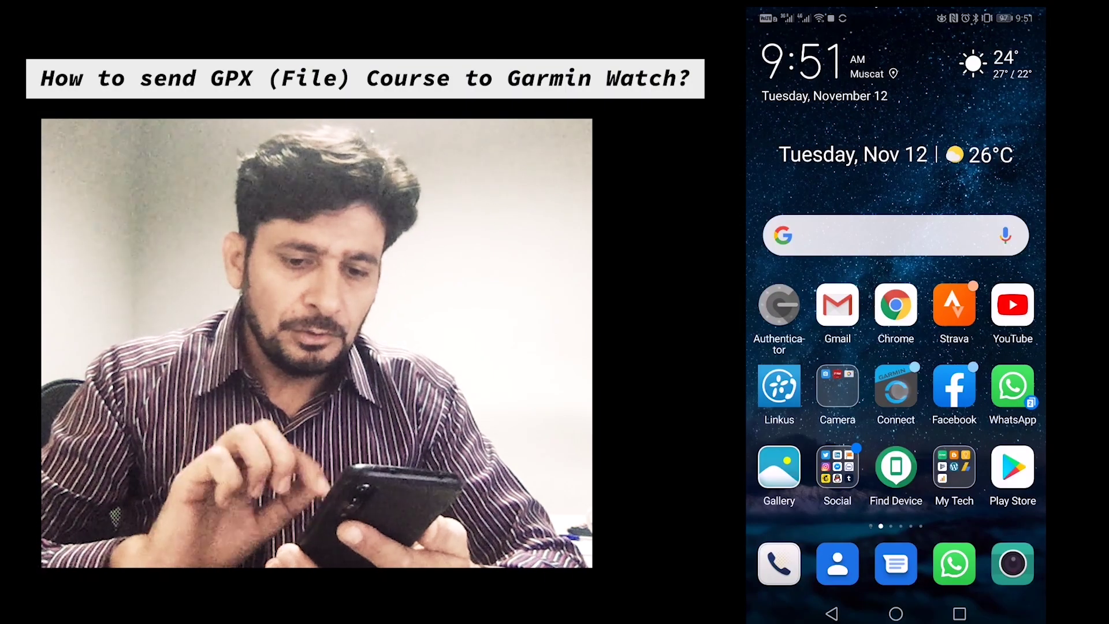
# - In the Garmin Connect Mobile app, go to the saved Training Courses list
pyautogui.click(896, 390)
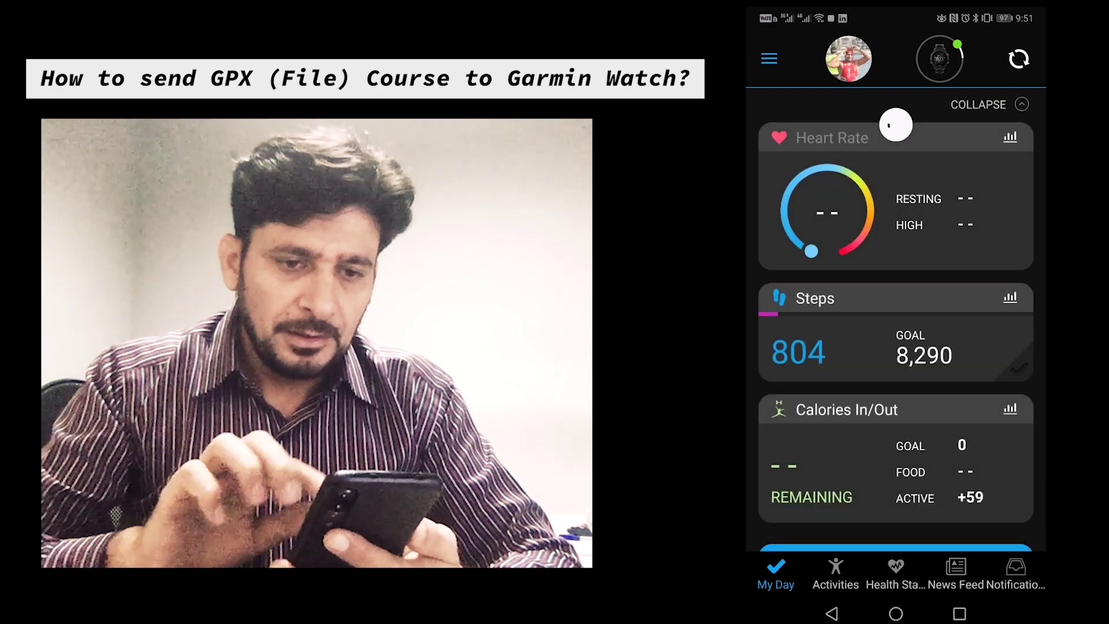
pyautogui.click(768, 59)
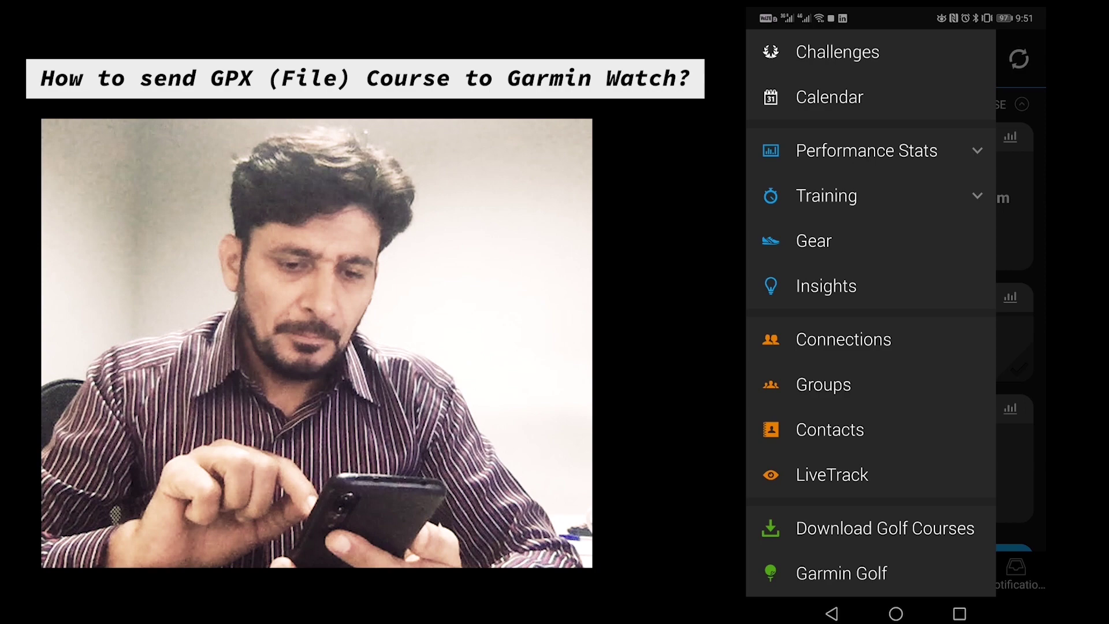
pyautogui.moveTo(971, 385); pyautogui.dragTo(960, 433)
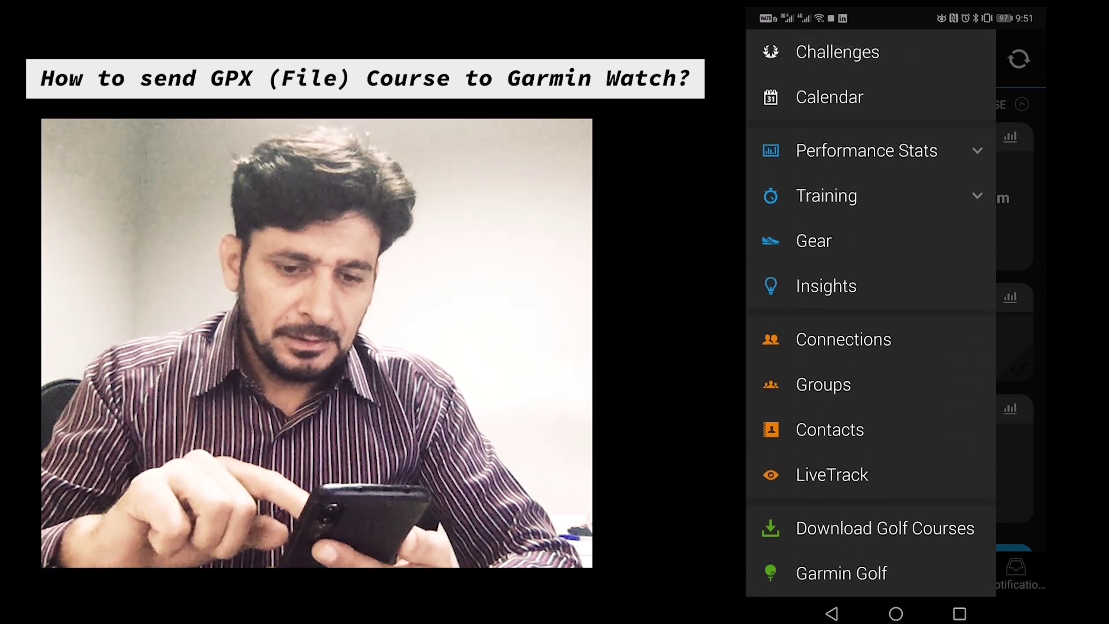
pyautogui.click(826, 195)
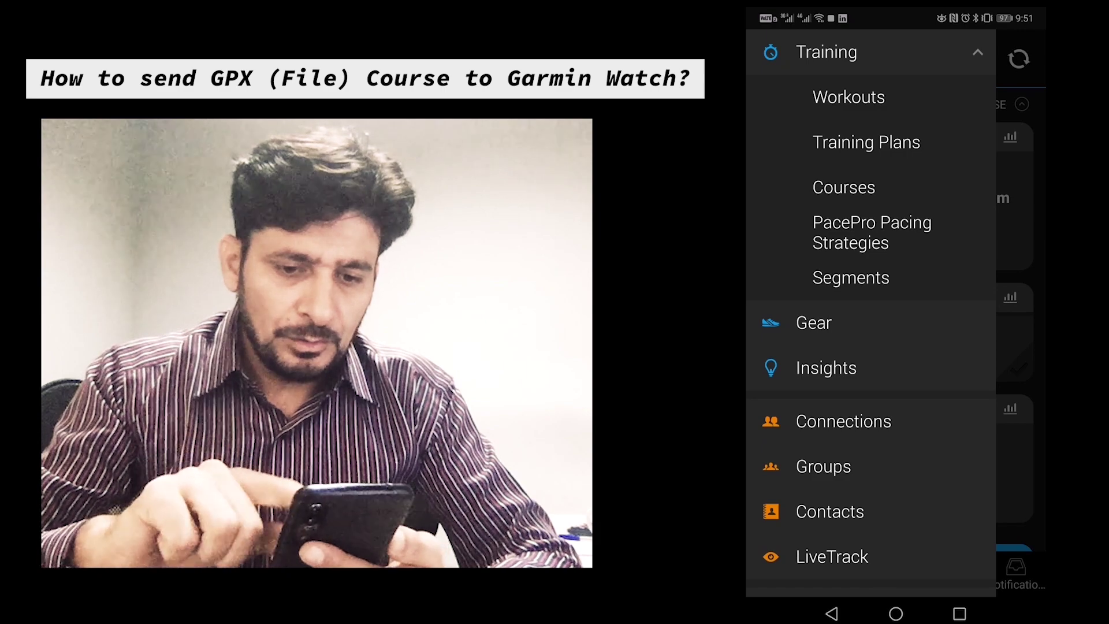
pyautogui.click(888, 193)
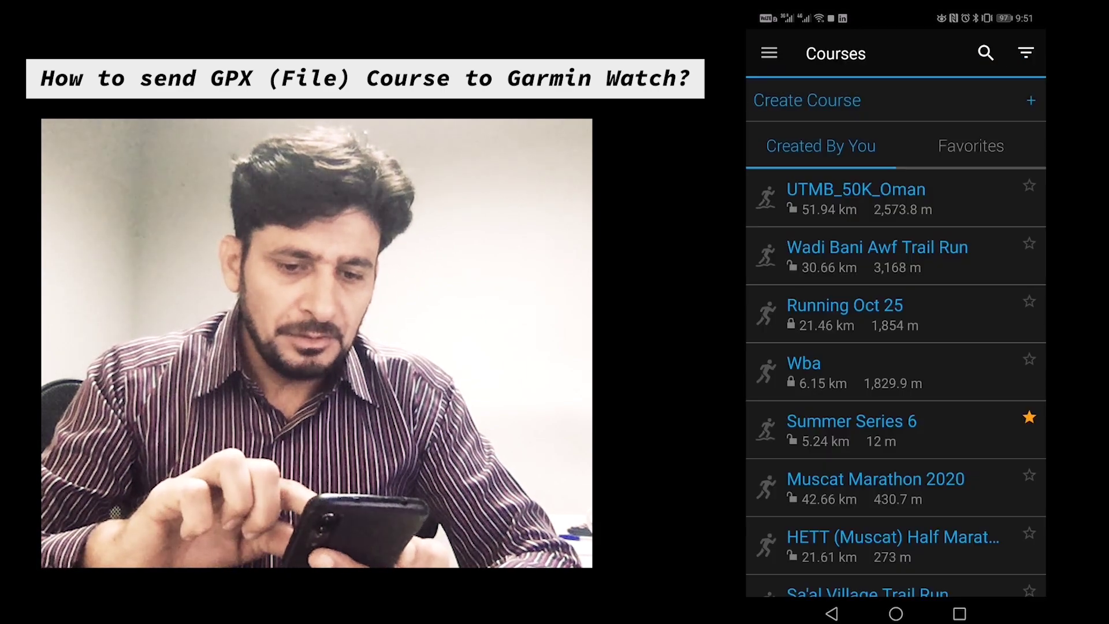
# - Send the UTMB_50K_Oman course to the Forerunner 935 watch
pyautogui.click(856, 197)
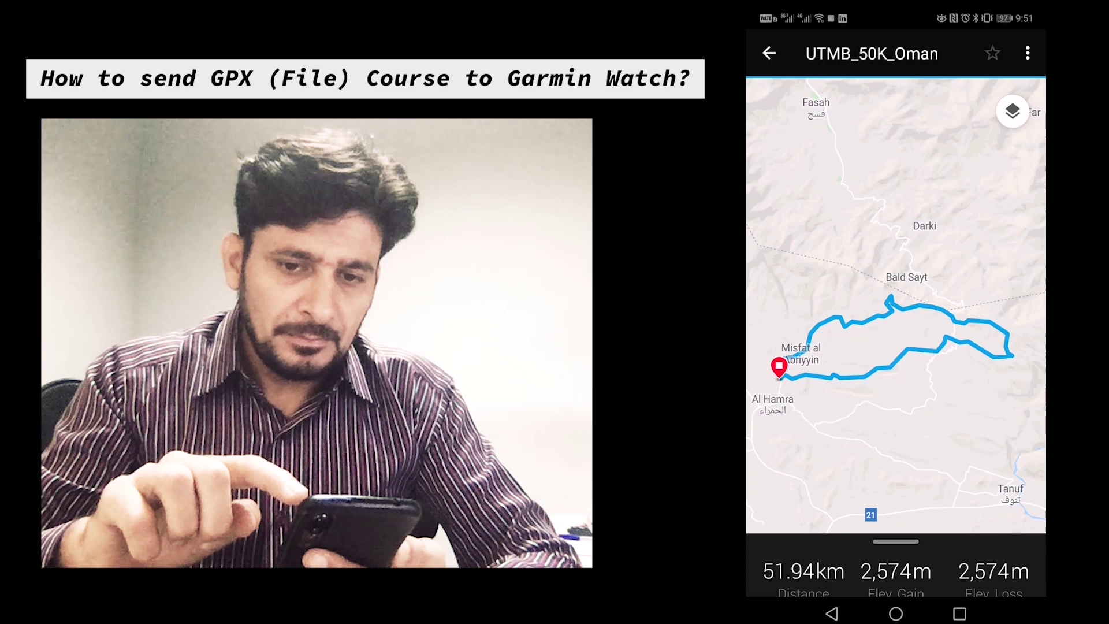
pyautogui.click(1028, 52)
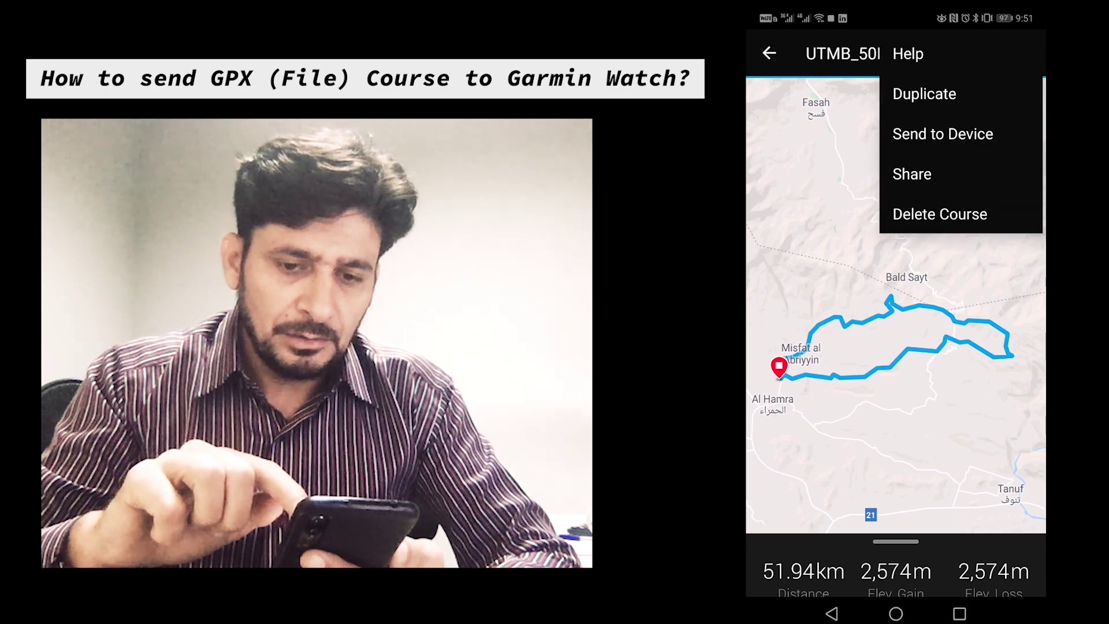
pyautogui.click(982, 134)
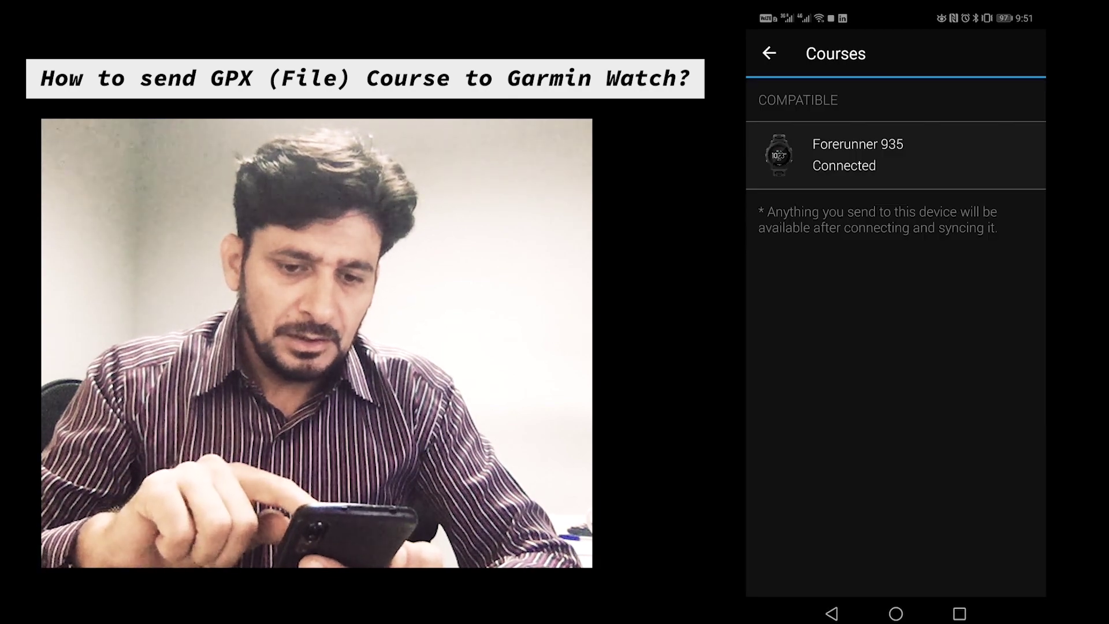
pyautogui.click(858, 155)
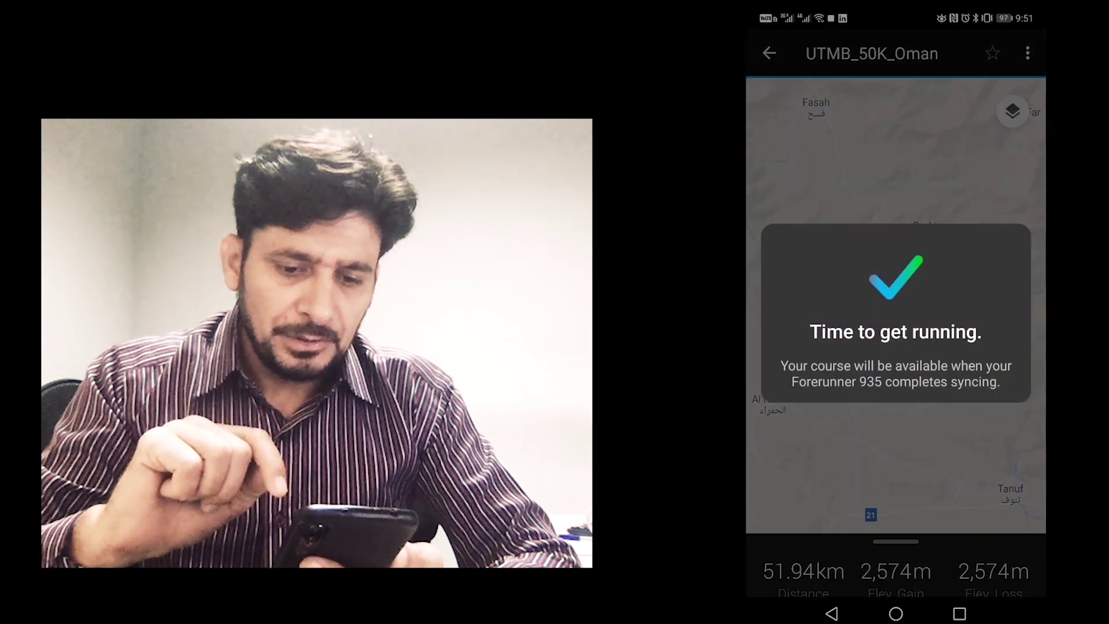